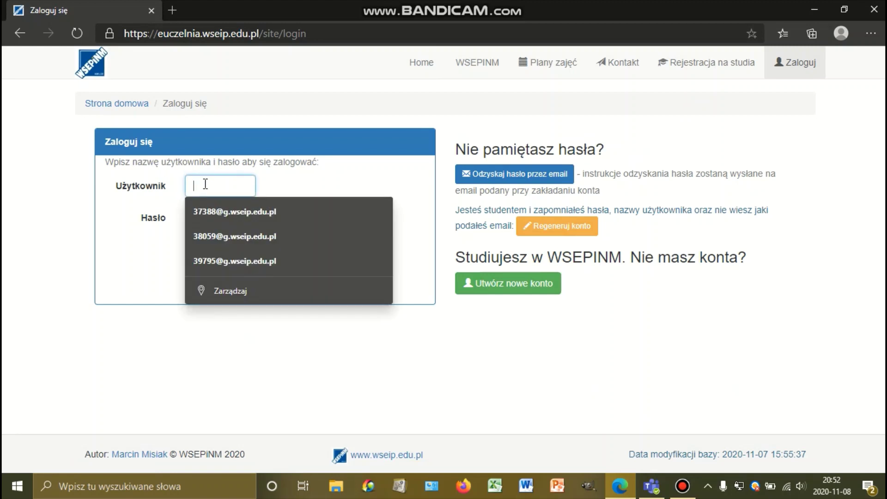
# Sign in to eUczelnia with the album number as username and the account password.
pyautogui.write('37388')
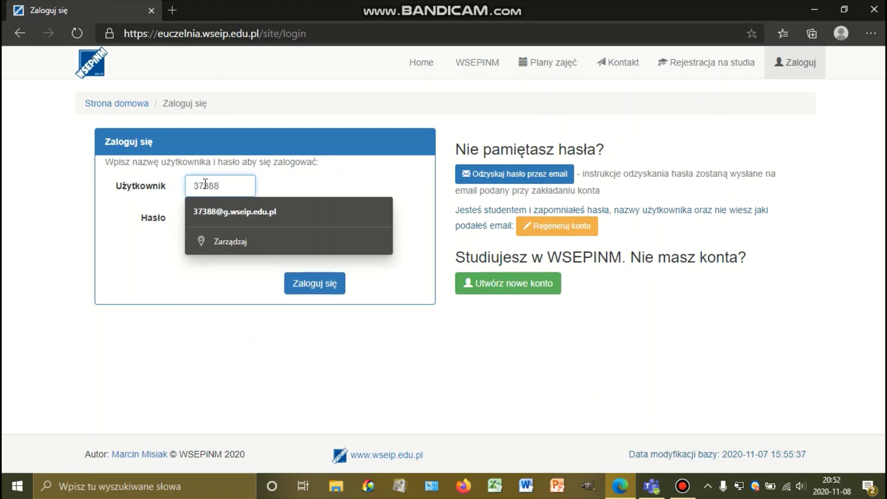
pyautogui.click(223, 221)
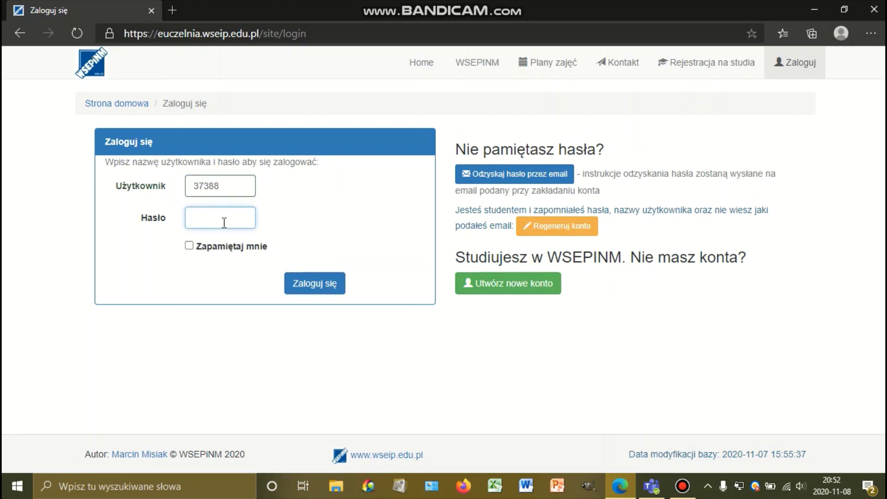
pyautogui.write('******')
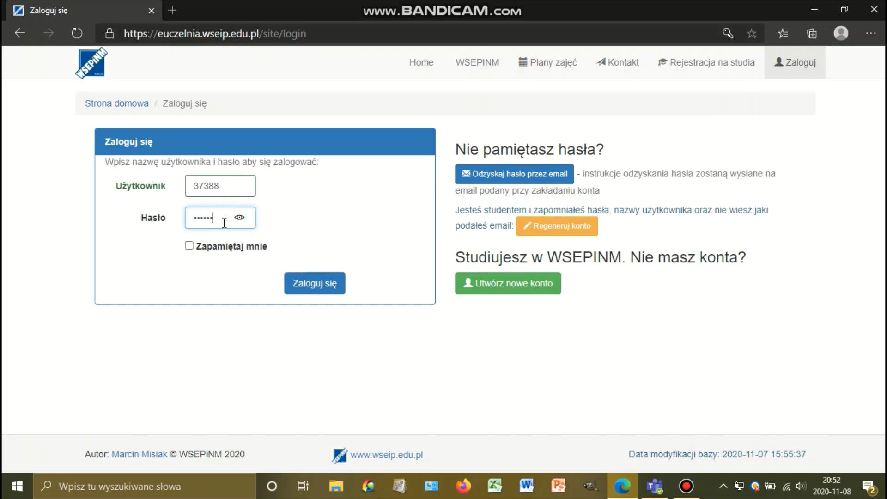
pyautogui.press('Return')
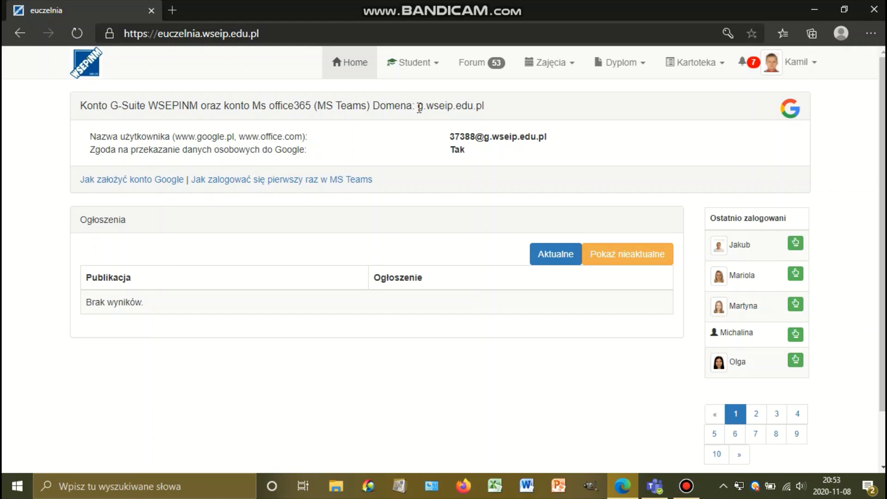
# Point out the g.wseip.edu.pl domain in the G-Suite account panel and open the user menu.
pyautogui.moveTo(419, 107); pyautogui.dragTo(489, 111)
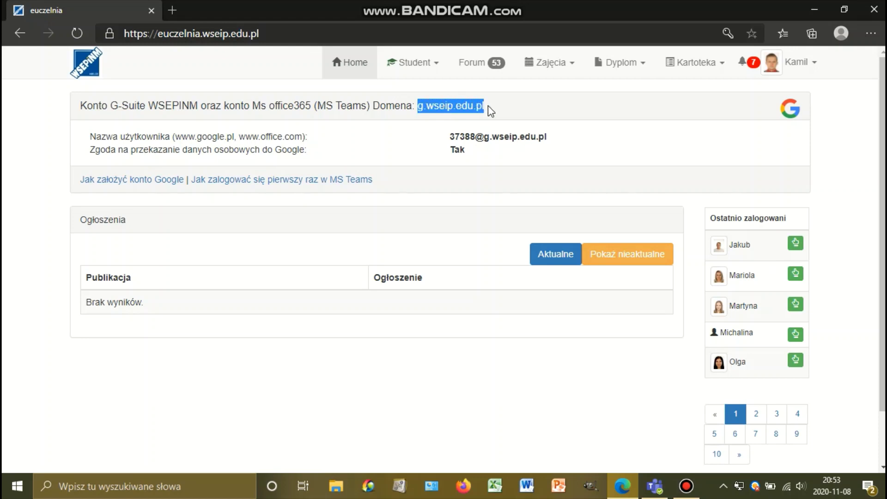
pyautogui.click(495, 110)
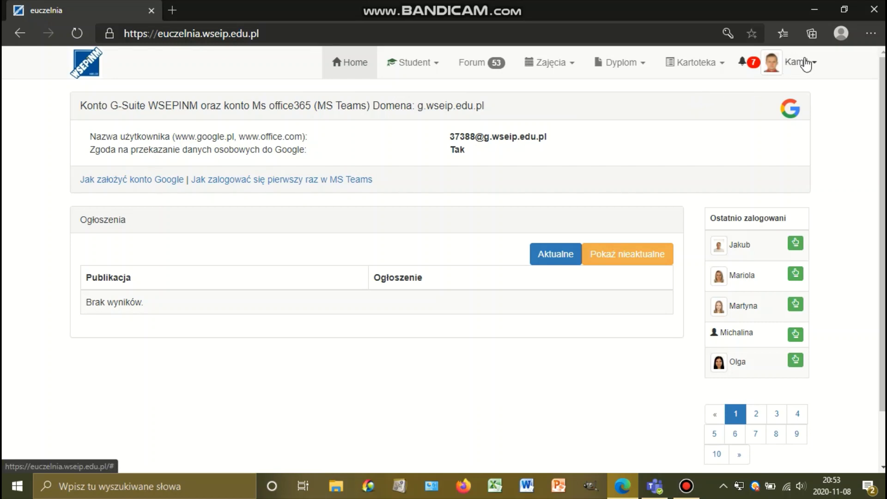
pyautogui.click(803, 63)
# Go to Moje konto and open 'Zmień ustawienia konta Google g.wseip.edu.pl'.
pyautogui.click(766, 108)
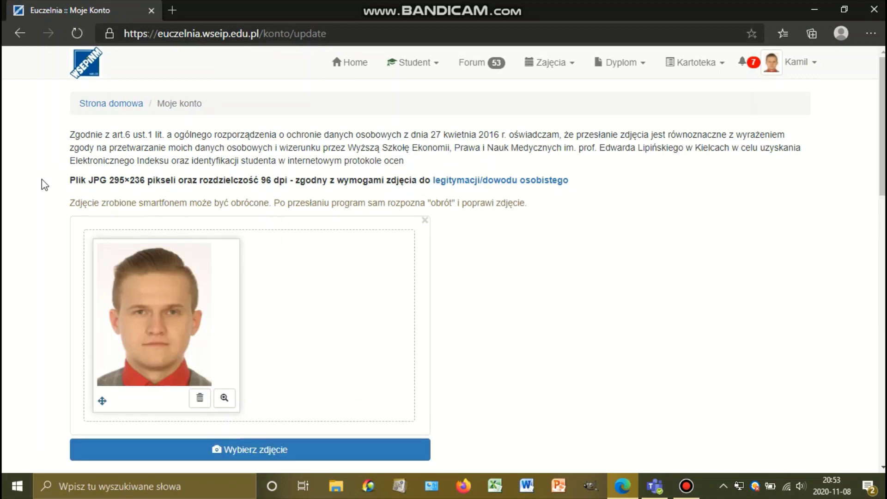
pyautogui.scroll(-12, 48, 187)
pyautogui.scroll(-3, 53, 187)
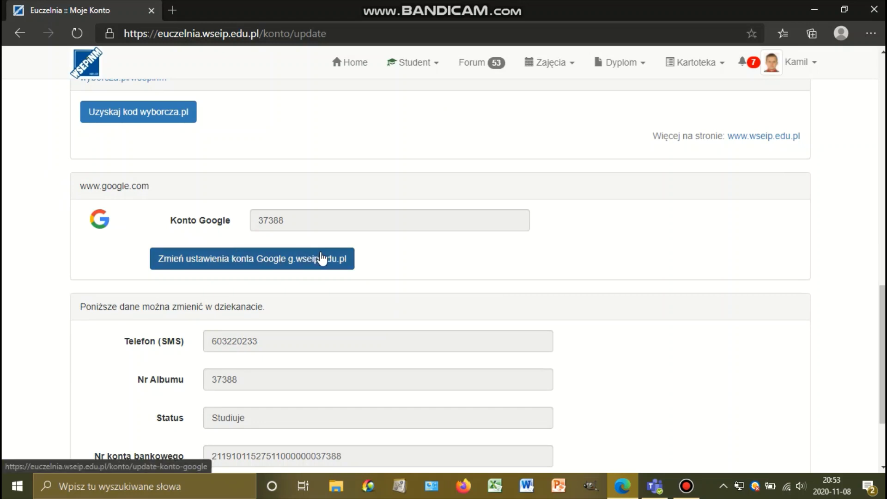
pyautogui.click(348, 260)
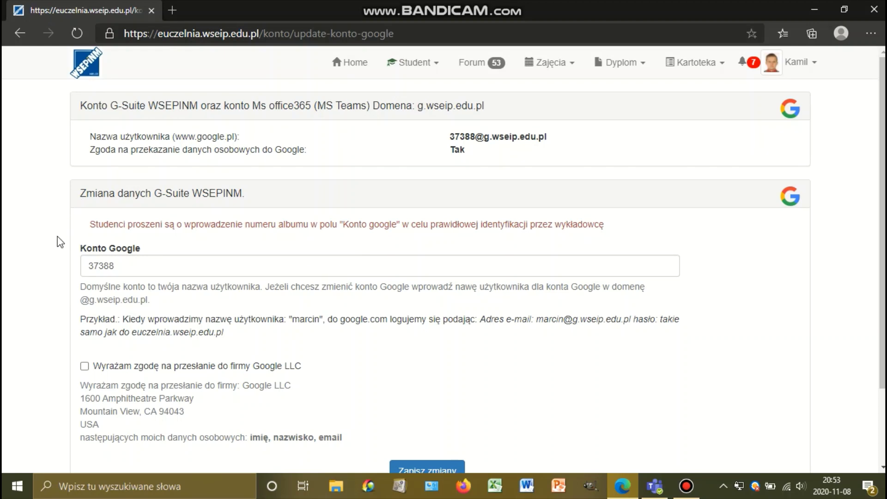
# Review the album-number notice and the pre-filled Konto Google field.
pyautogui.moveTo(91, 224); pyautogui.dragTo(307, 225)
pyautogui.click(480, 240)
pyautogui.click(145, 264)
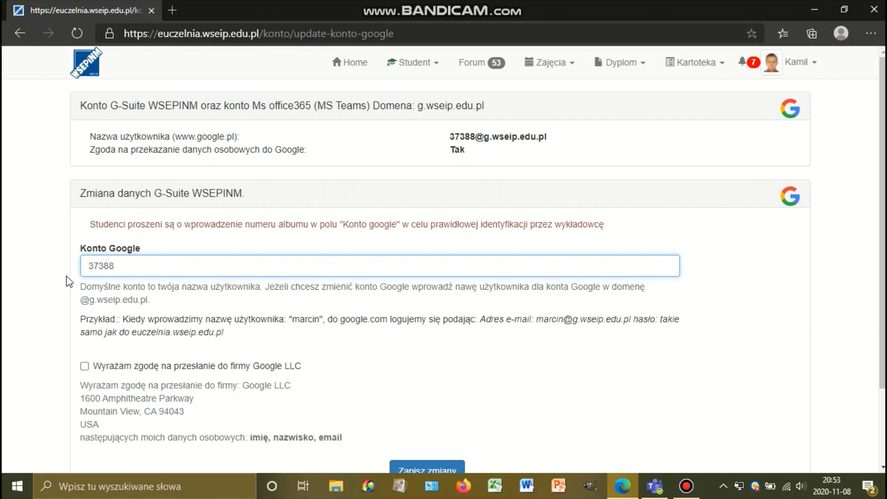
pyautogui.scroll(-1, 69, 281)
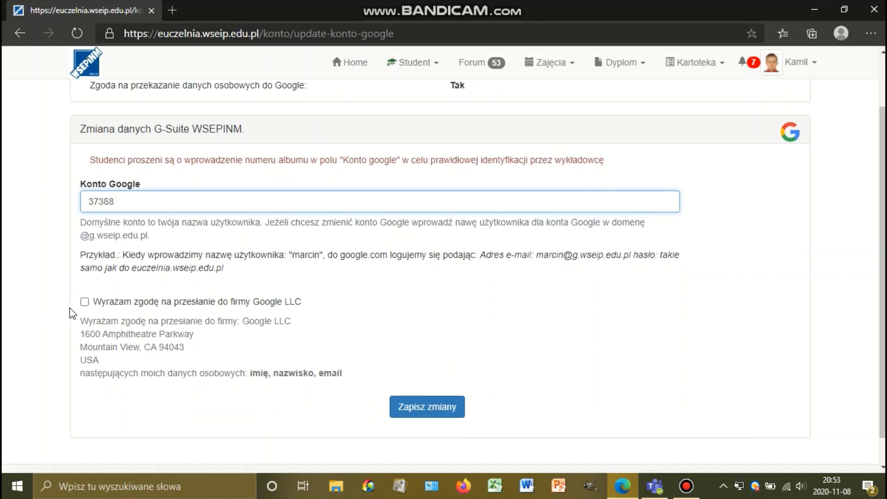
# Tick the Google LLC data-sharing consent, save, and note the account-created, 24-hour activation notice.
pyautogui.click(85, 304)
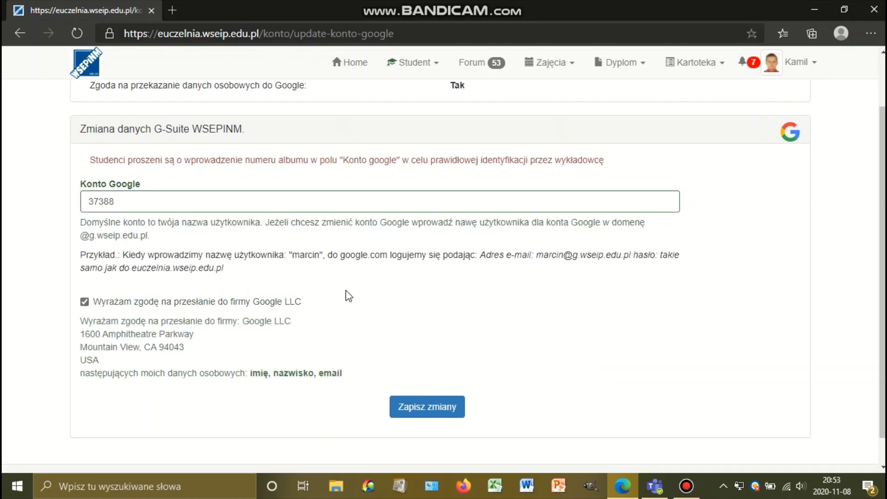
pyautogui.click(458, 405)
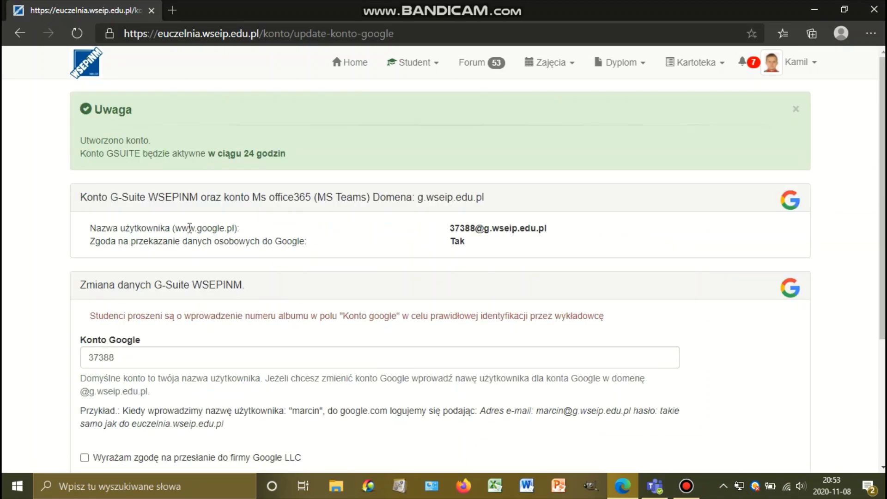
pyautogui.moveTo(81, 140); pyautogui.dragTo(151, 140)
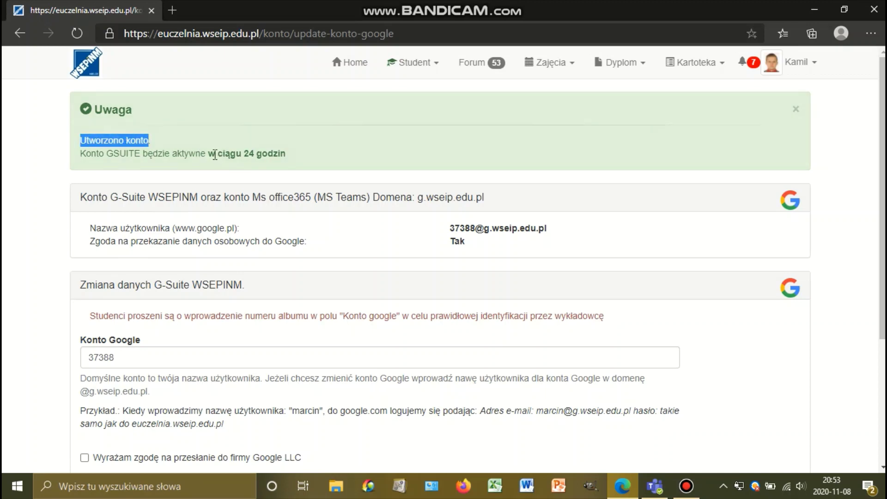
pyautogui.moveTo(208, 155); pyautogui.dragTo(292, 157)
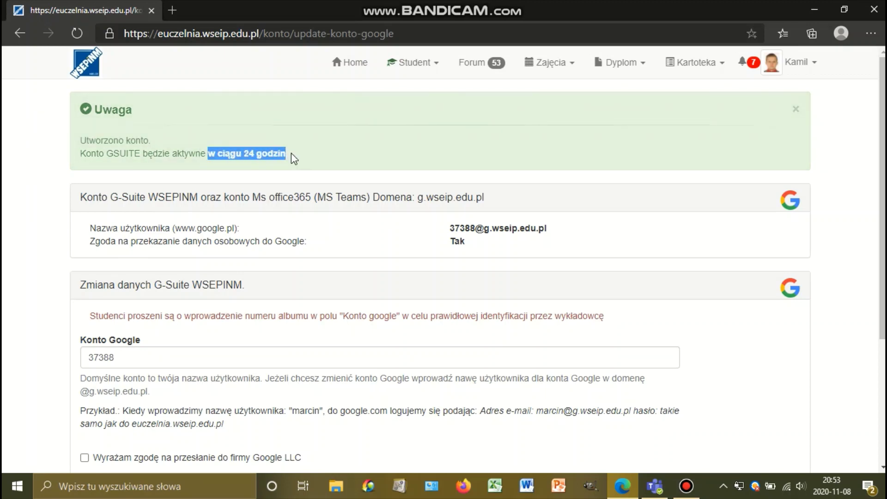
# Clear the highlight on the account-created success notice.
pyautogui.click(326, 159)
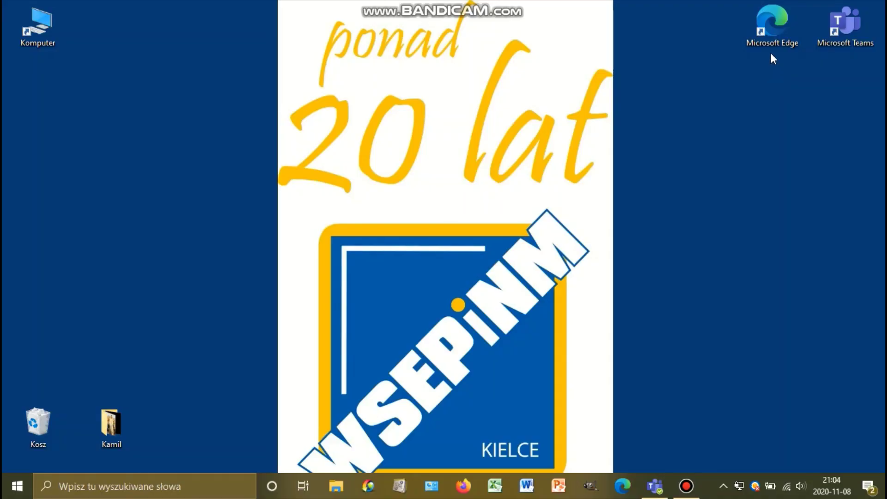
pyautogui.doubleClick(774, 34)
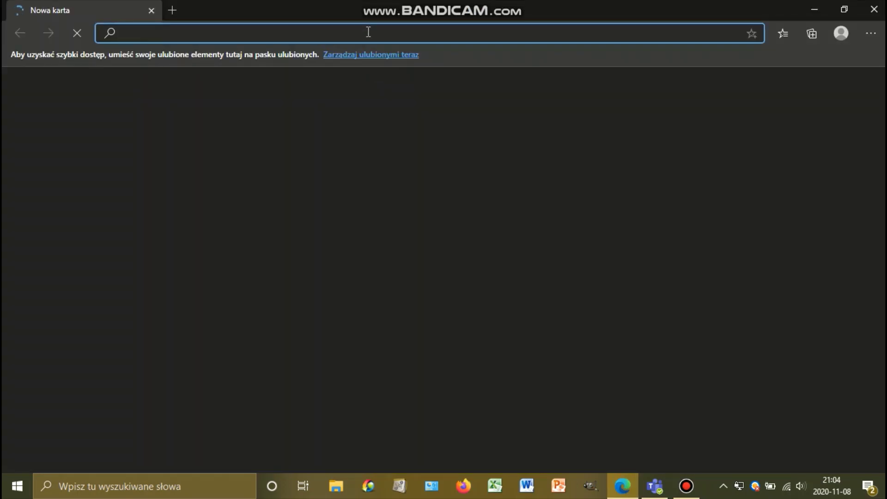
pyautogui.write('euczelni')
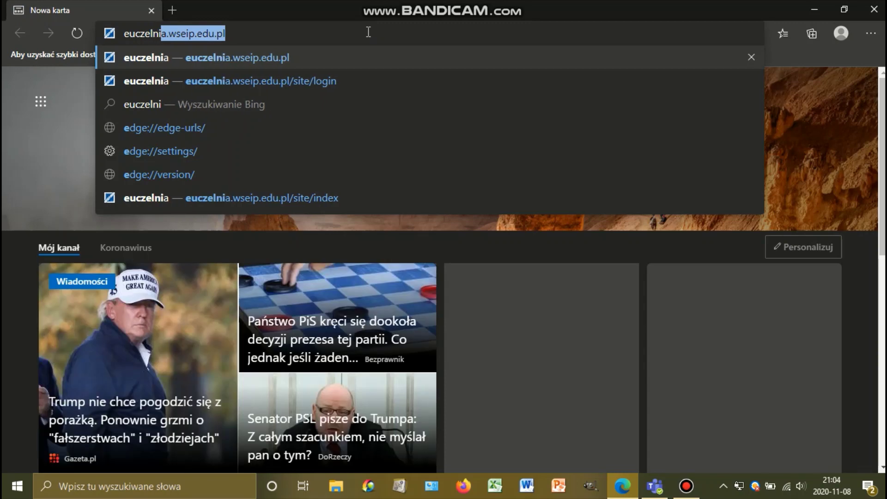
pyautogui.write('a.wseip.edu')
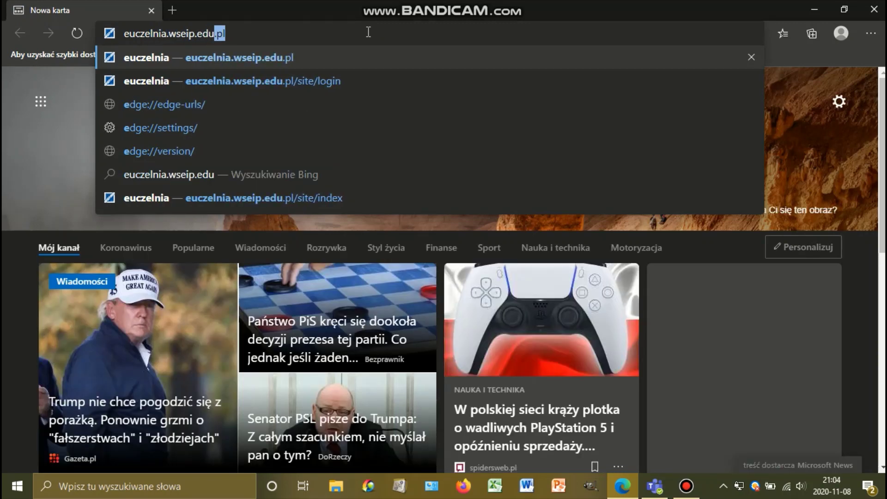
pyautogui.write('.pl')
pyautogui.press('Return')
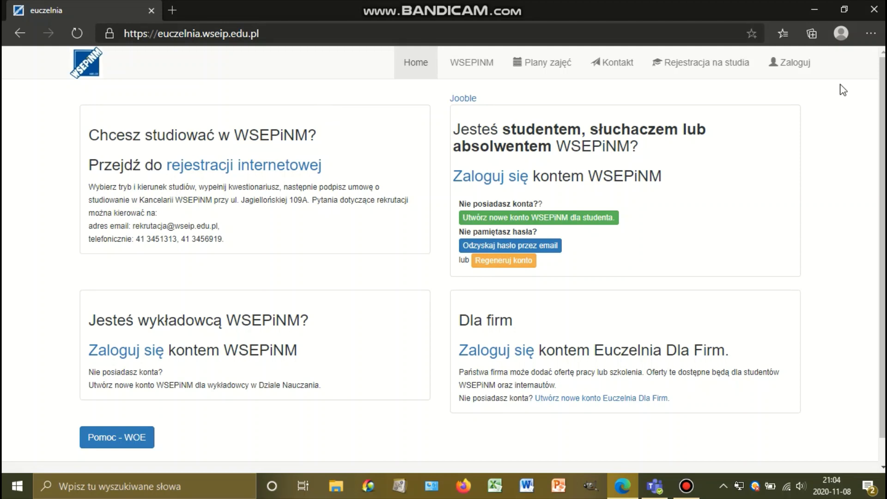
pyautogui.click(800, 69)
pyautogui.click(227, 187)
pyautogui.write('37388')
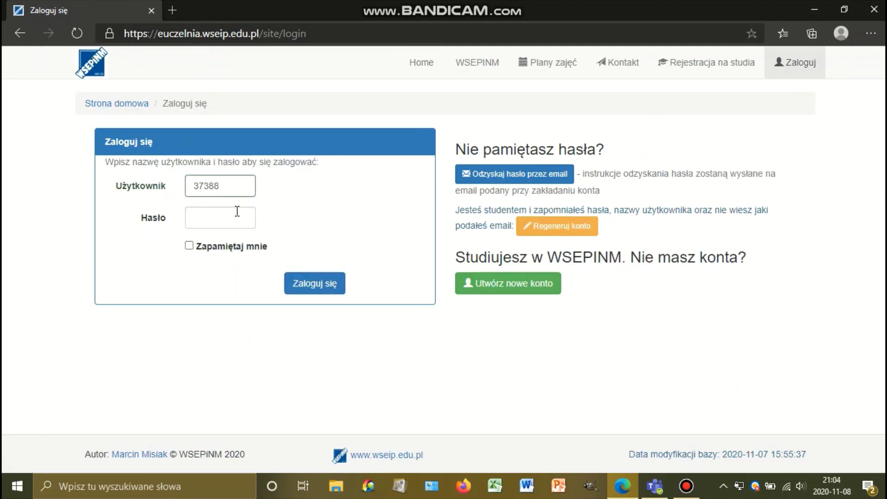
pyautogui.click(230, 218)
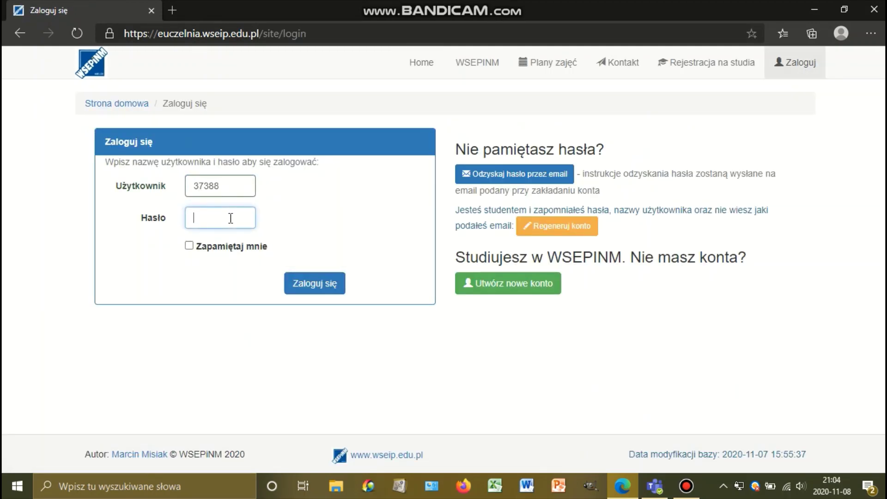
pyautogui.write('*')
pyautogui.click(313, 279)
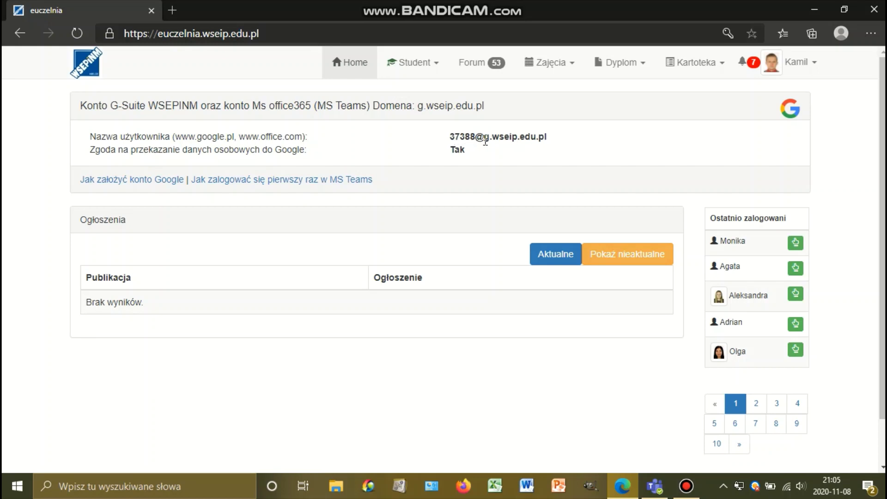
pyautogui.moveTo(484, 141); pyautogui.dragTo(556, 137)
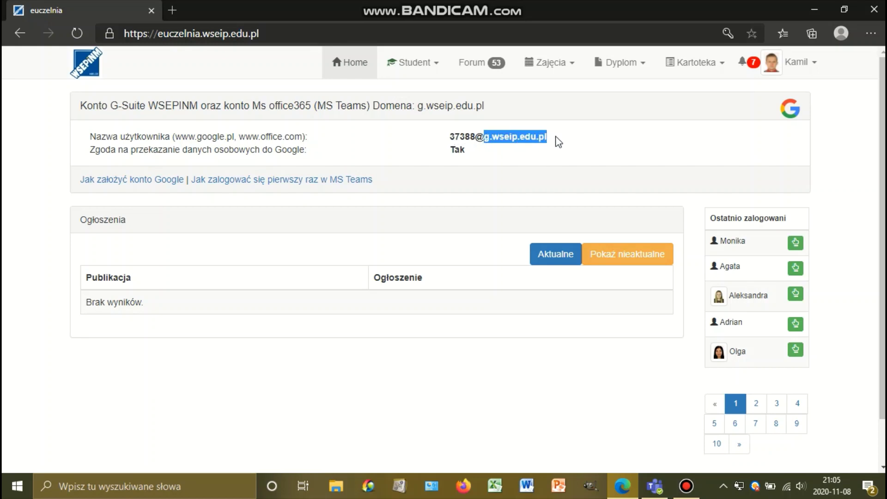
pyautogui.click(567, 143)
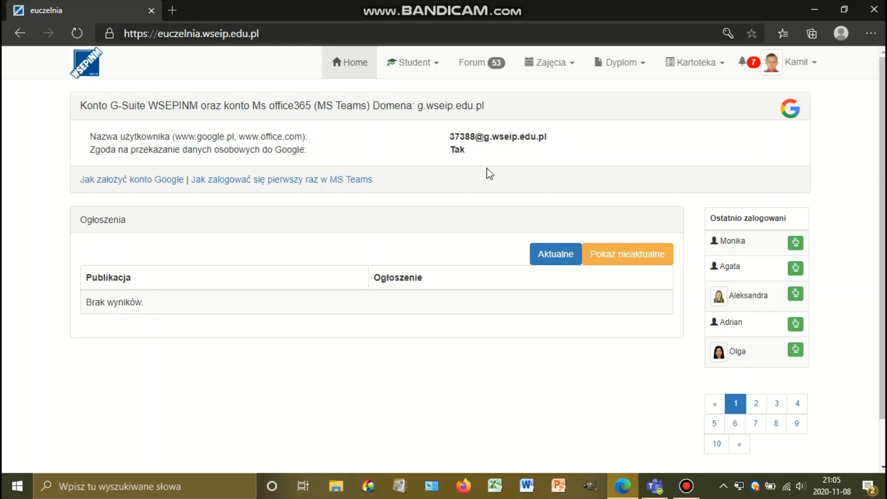
# Load google.pl in a new tab and go to the Google sign-in page.
pyautogui.click(173, 8)
pyautogui.write('goog')
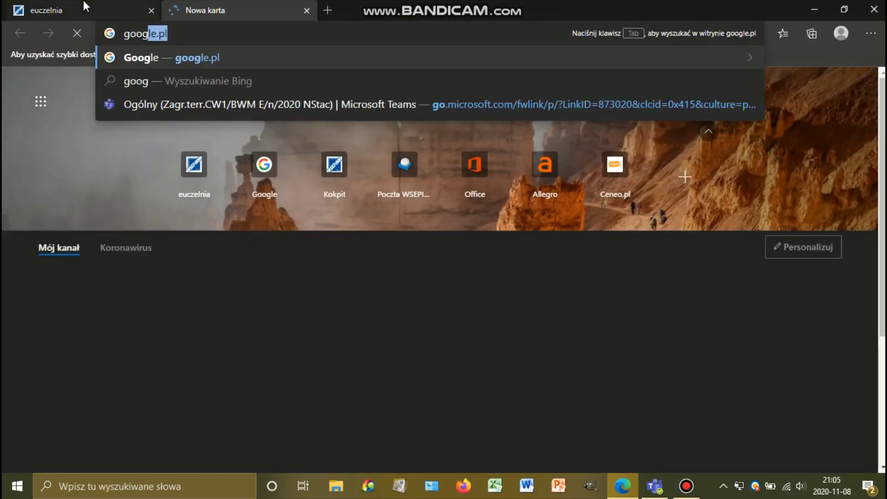
pyautogui.write('le.pl')
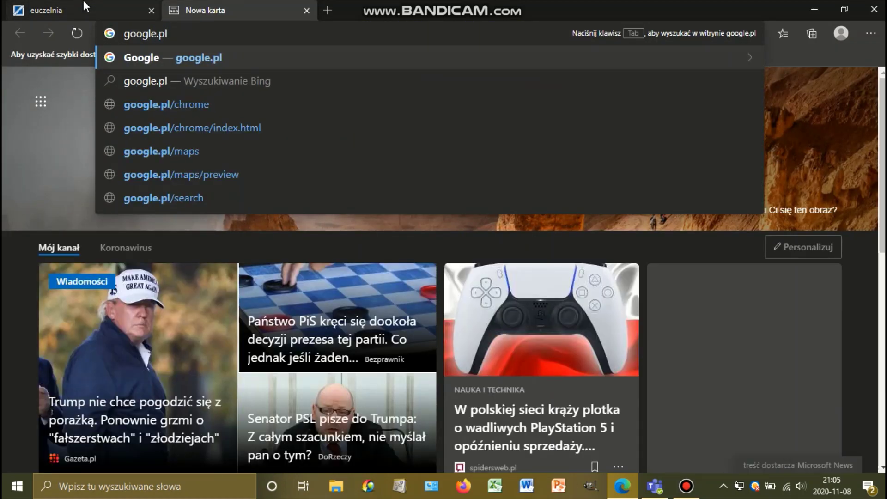
pyautogui.press('Return')
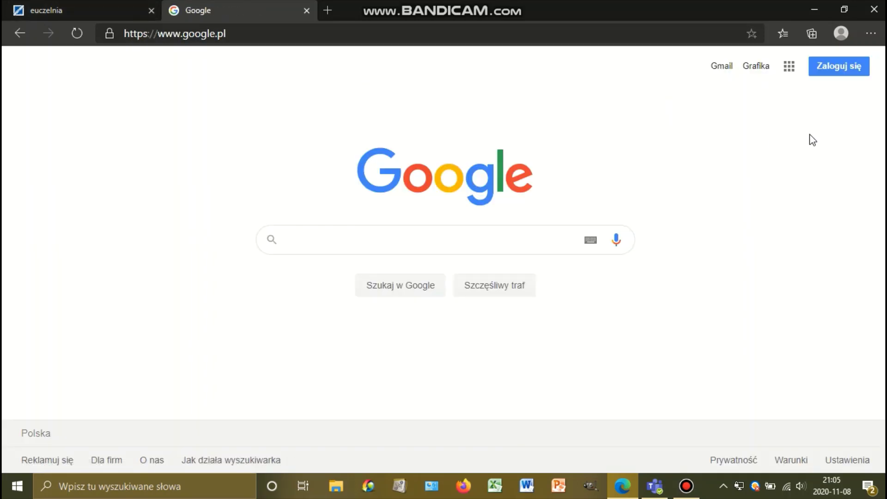
pyautogui.click(842, 69)
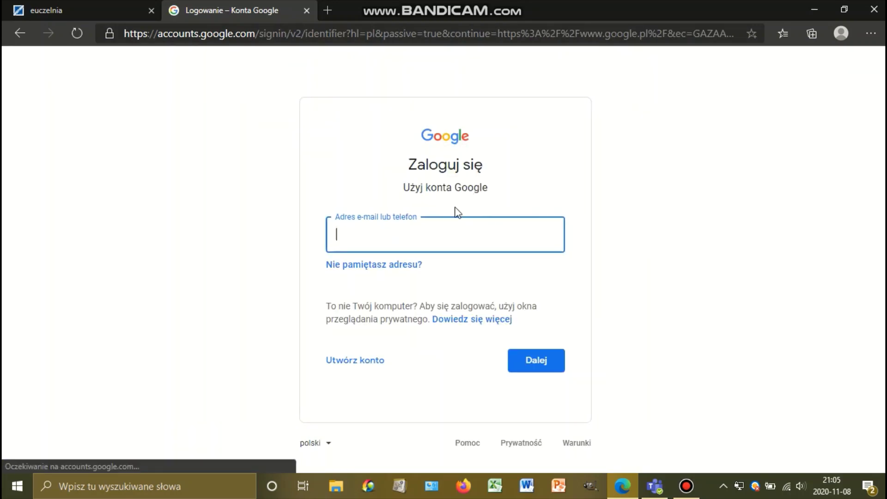
# Sign in to Google with the university g.wseip.edu.pl e-mail address and its password.
pyautogui.click(450, 234)
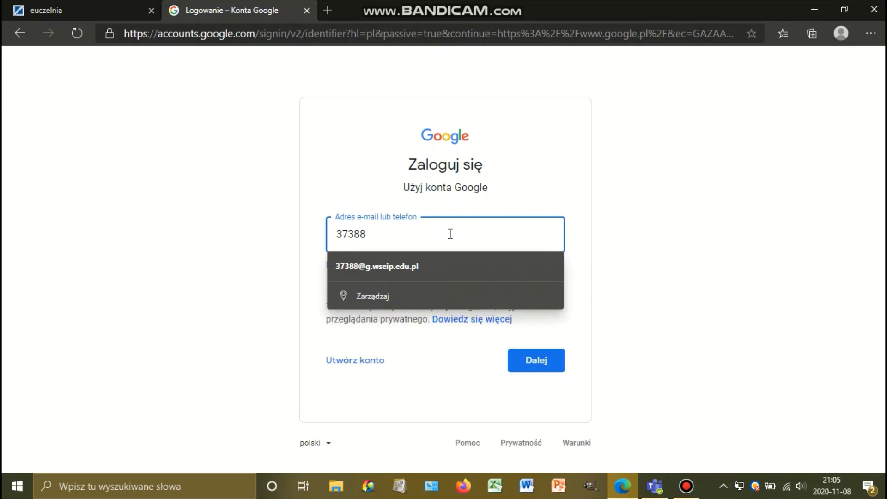
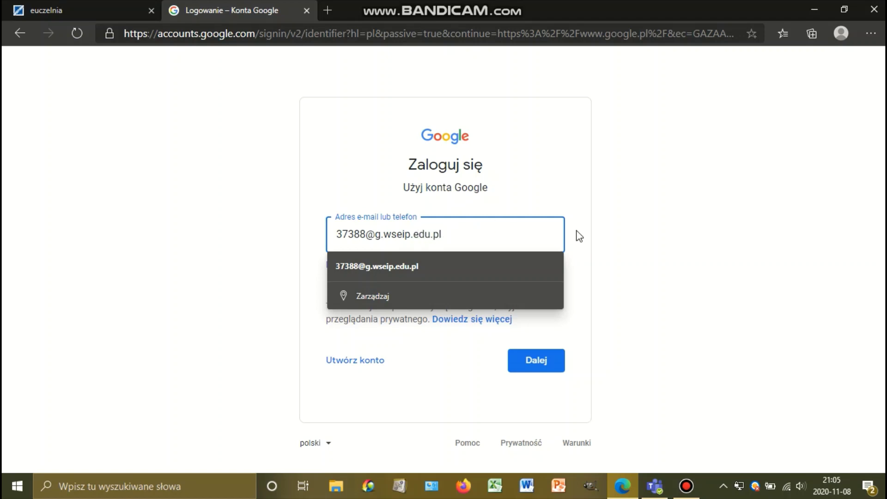
pyautogui.click(596, 248)
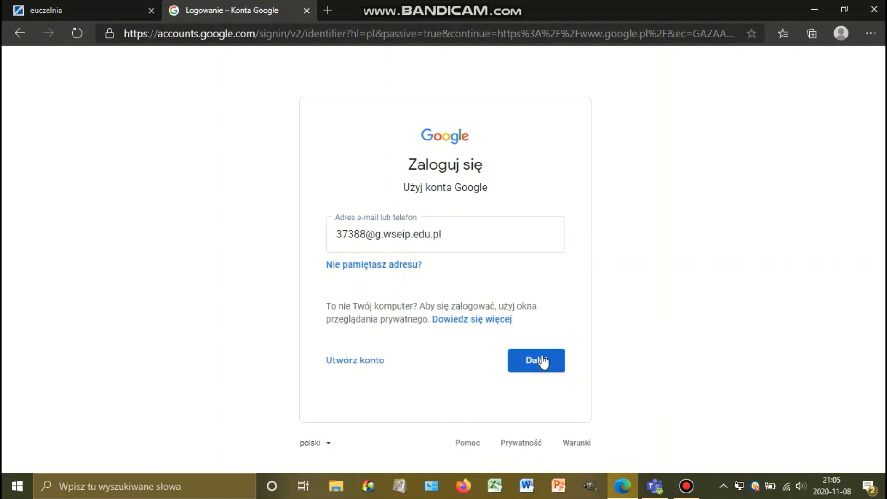
pyautogui.click(542, 357)
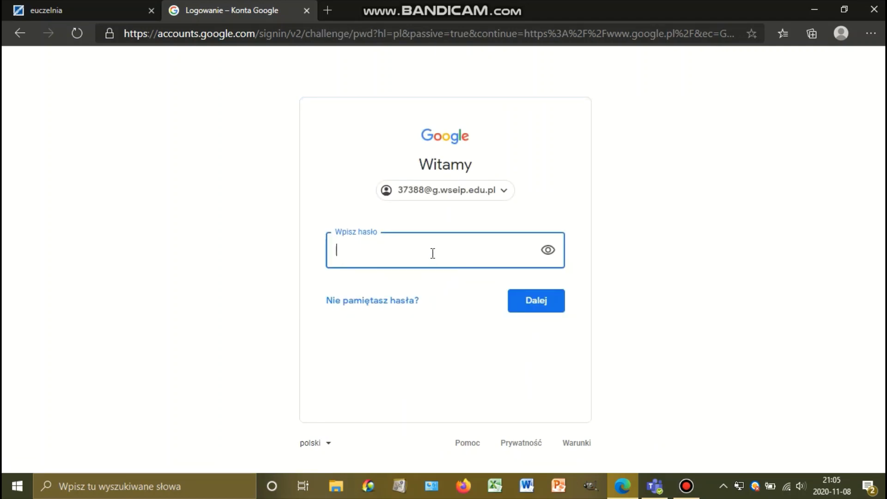
pyautogui.write('•')
pyautogui.click(533, 302)
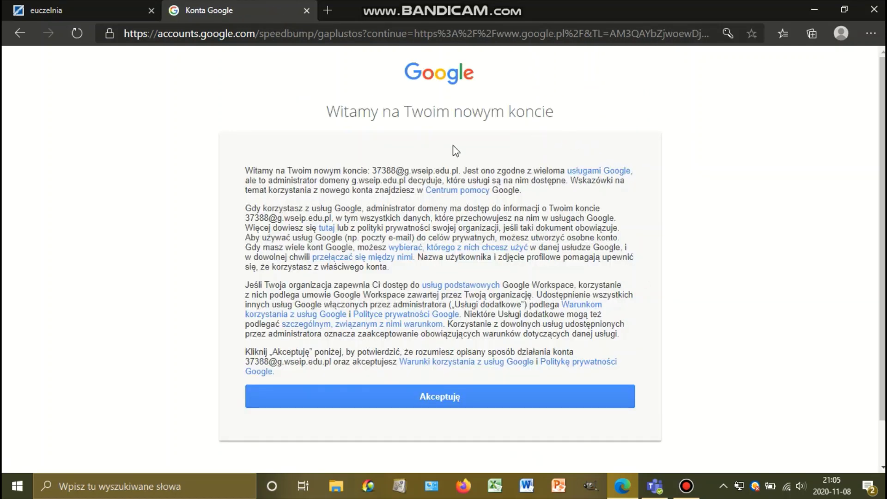
# Accept the new university account's Google welcome terms with Akceptuję.
pyautogui.moveTo(328, 113); pyautogui.dragTo(583, 116)
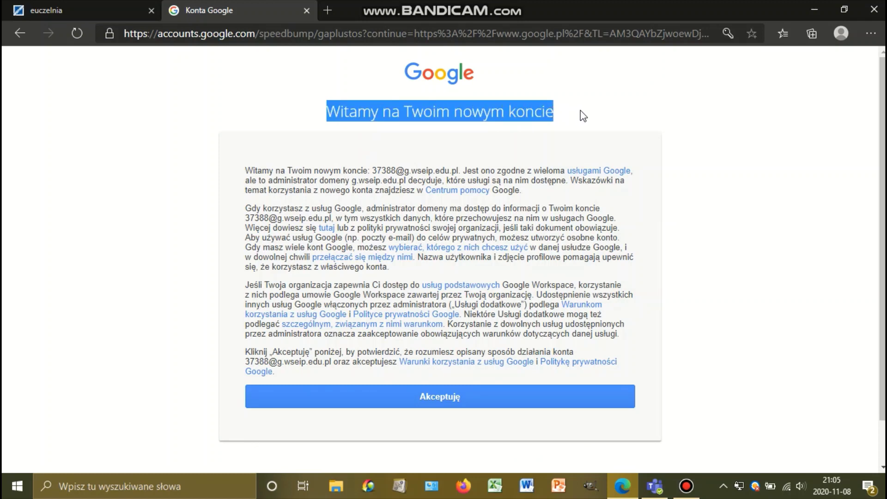
pyautogui.click(358, 177)
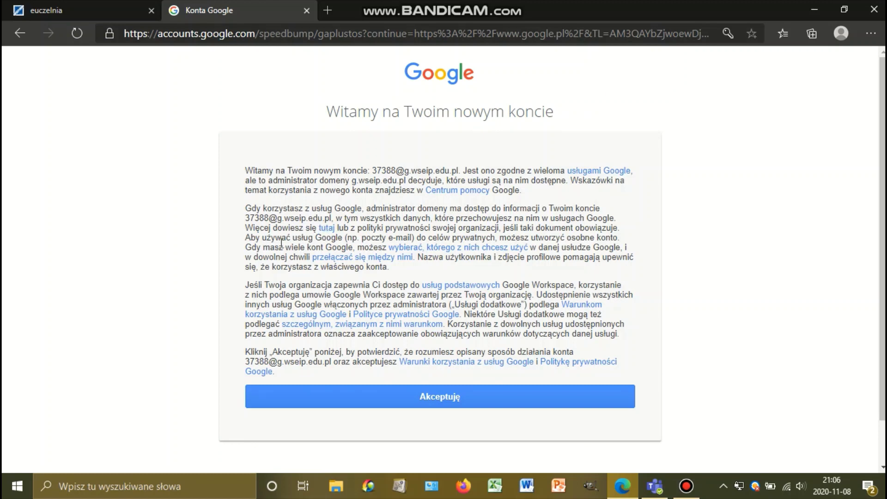
pyautogui.click(487, 395)
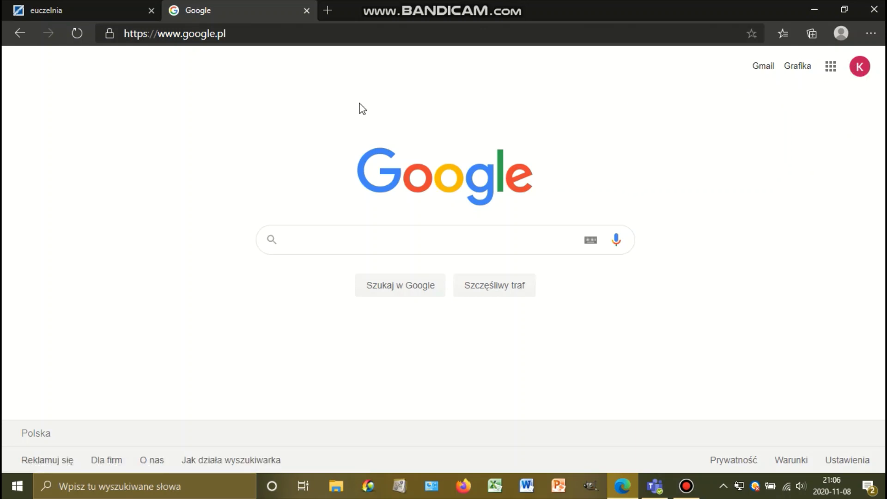
# Follow the eUczelnia 'Jak zalogować się pierwszy raz w MS Teams' guide to Microsoft's Office 365 Education page.
pyautogui.click(71, 1)
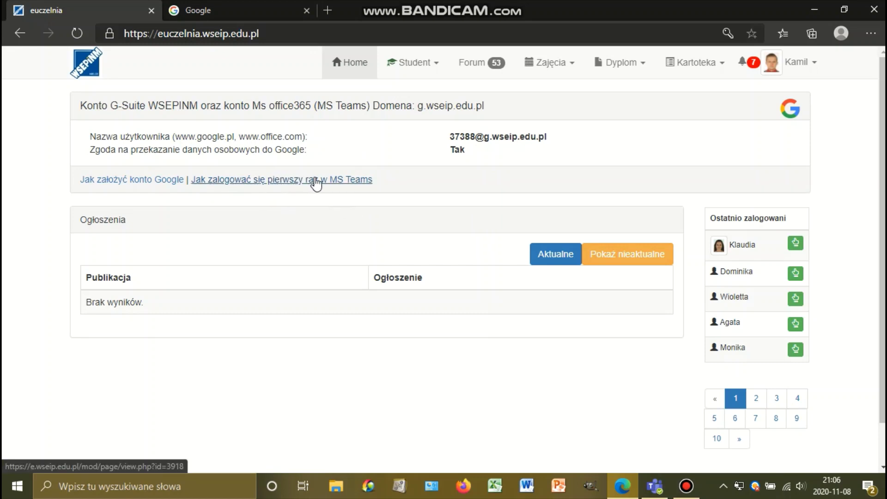
pyautogui.click(351, 183)
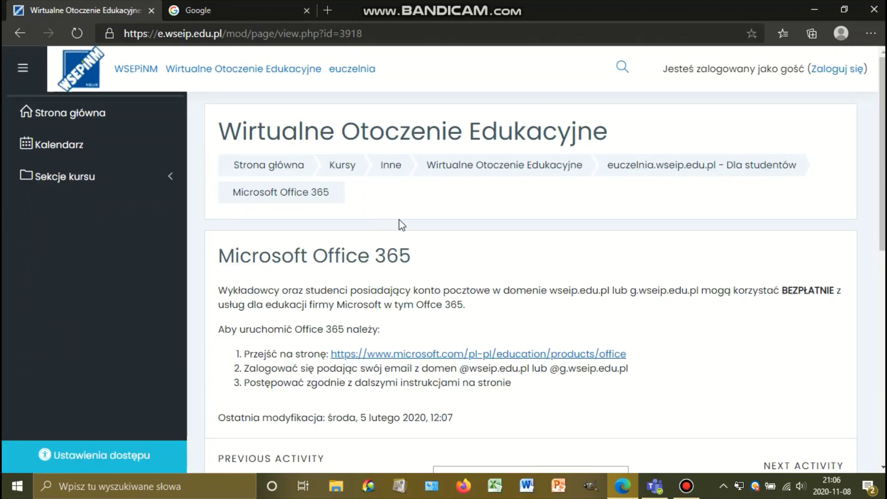
pyautogui.scroll(-2, 387, 233)
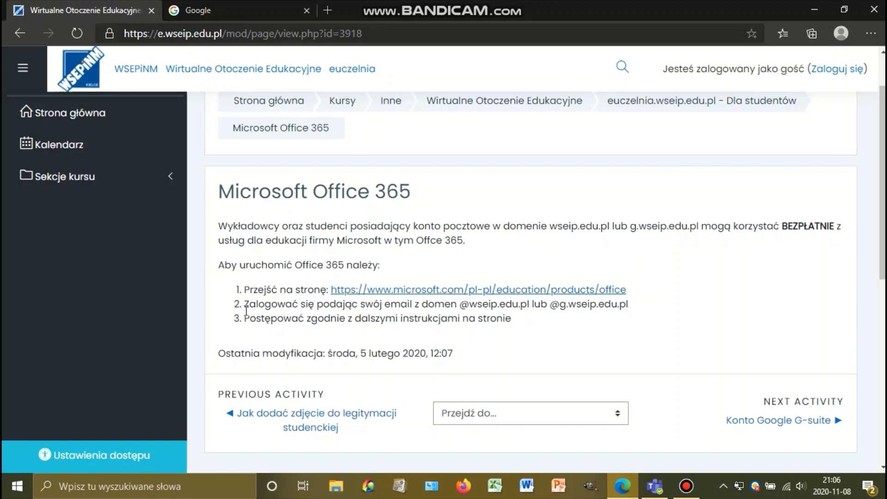
pyautogui.click(413, 291)
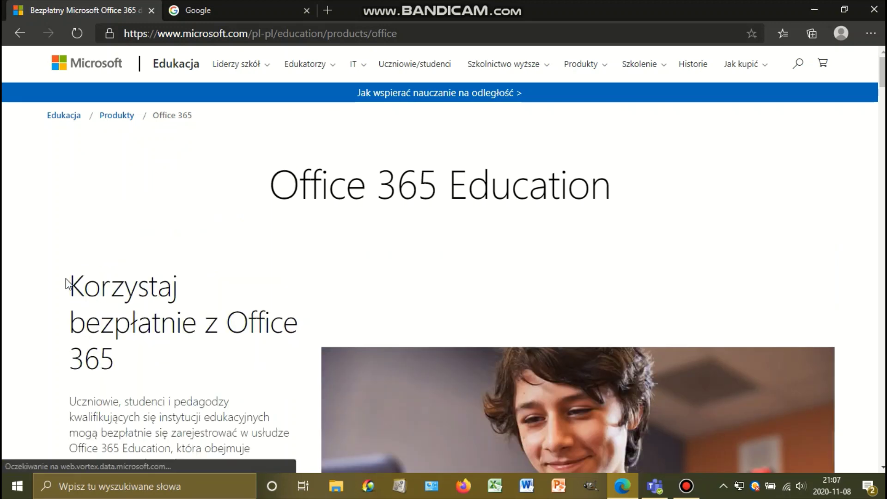
# Enter the university g.wseip.edu.pl e-mail, start the Office 365 Education signup and choose 'Jestem uczniem'.
pyautogui.scroll(-7, 65, 282)
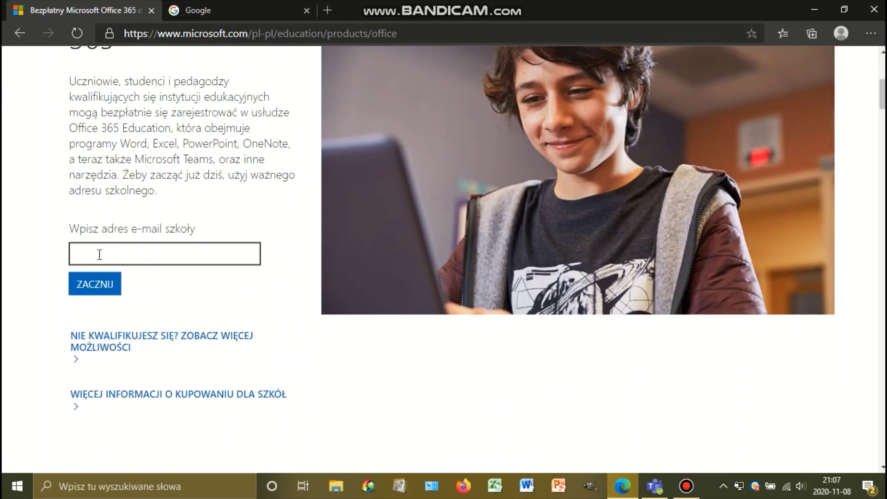
pyautogui.click(100, 253)
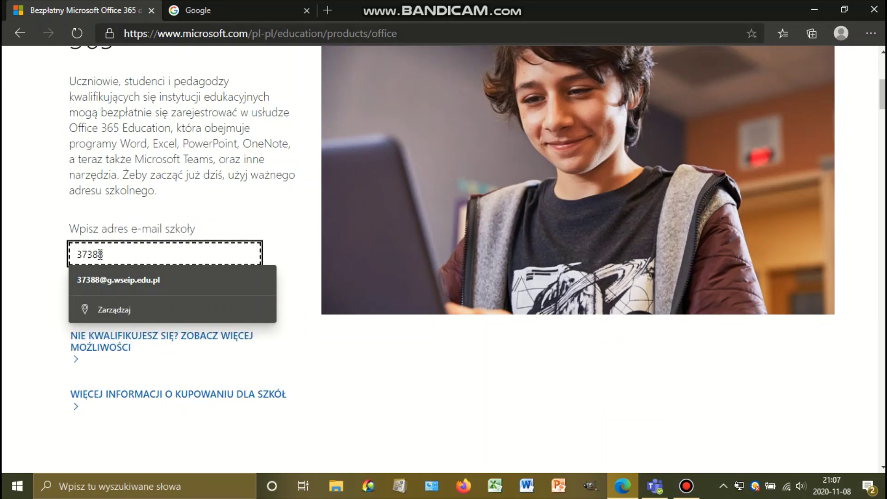
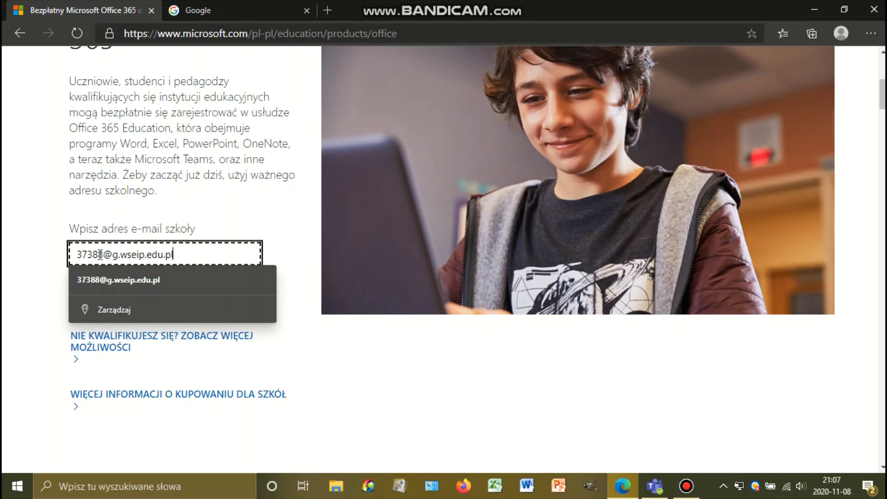
pyautogui.click(56, 252)
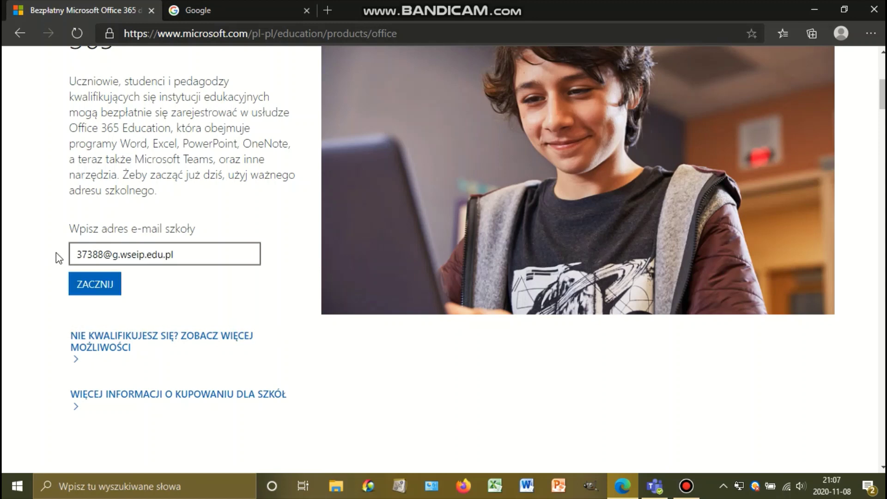
pyautogui.click(105, 290)
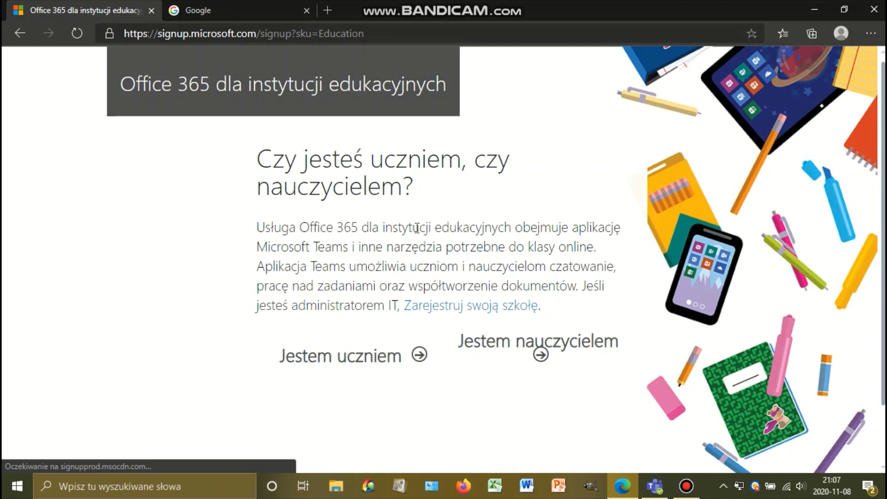
pyautogui.click(419, 356)
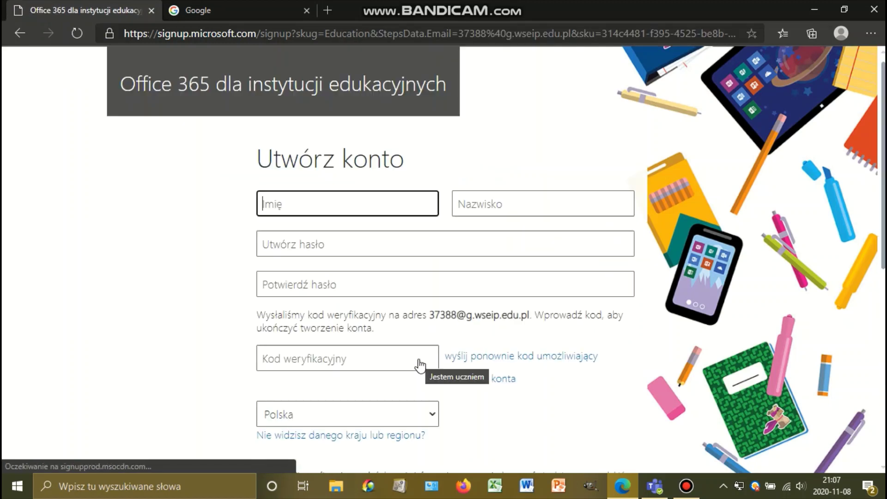
# Fill in the student's first name, surname, and a new password confirmed twice.
pyautogui.click(205, 270)
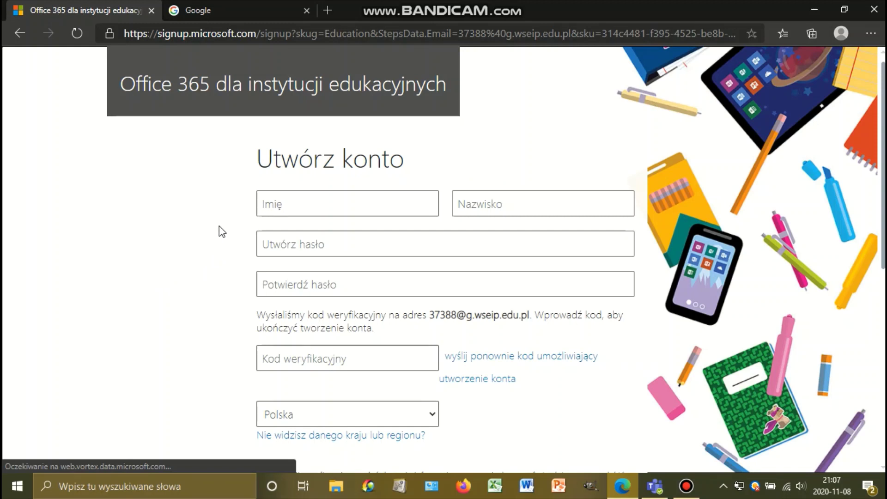
pyautogui.click(305, 202)
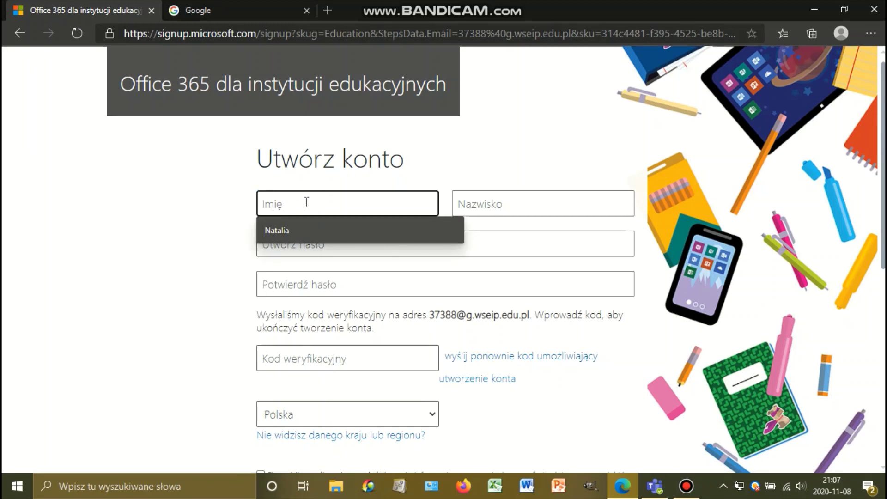
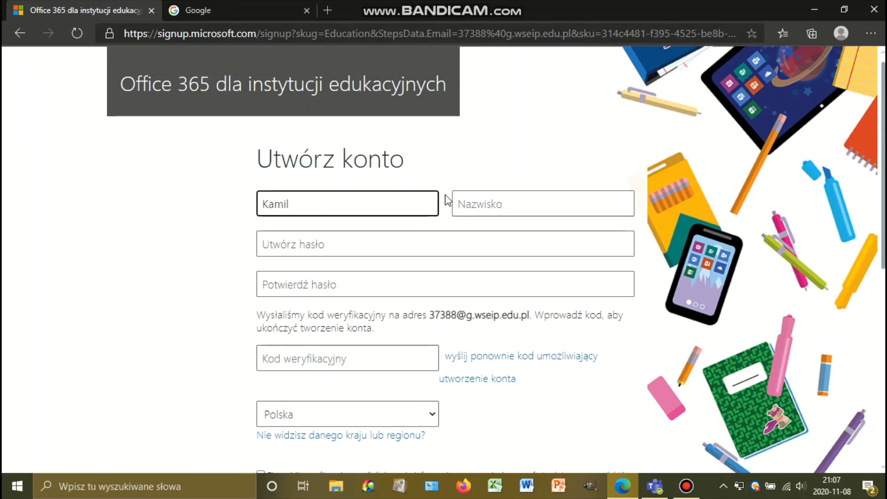
pyautogui.click(486, 205)
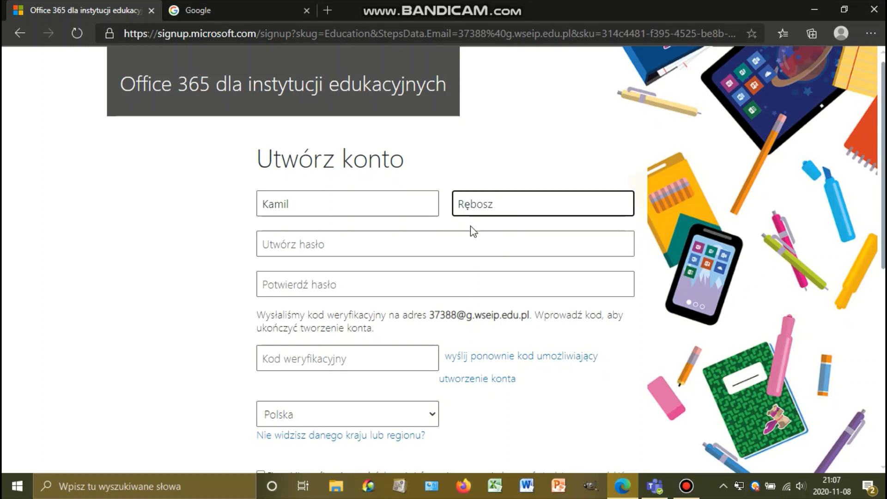
pyautogui.click(461, 242)
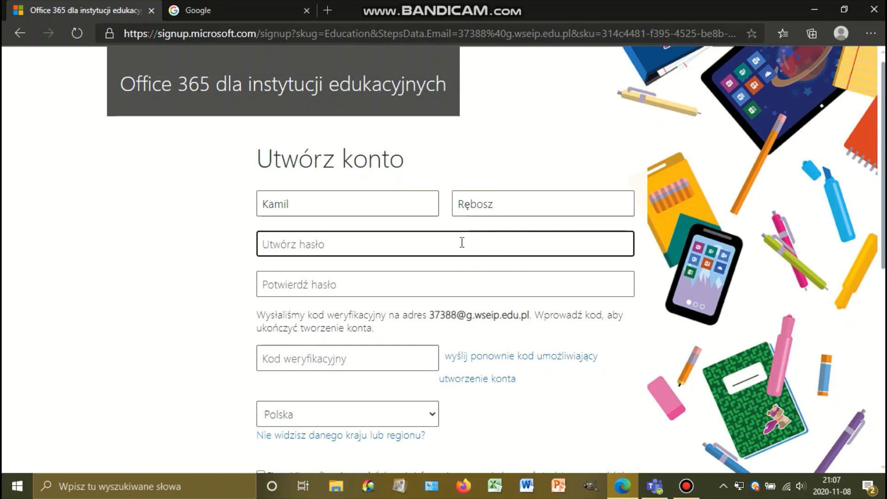
pyautogui.write('**')
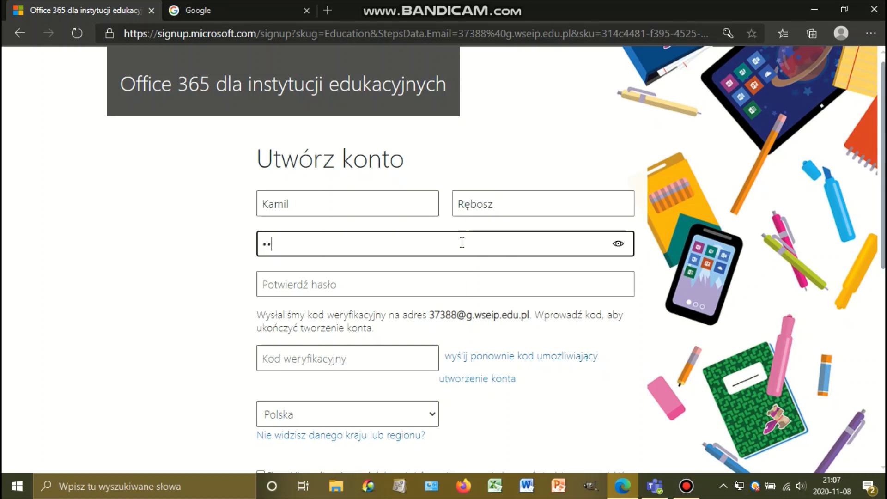
pyautogui.write('******')
pyautogui.click(432, 290)
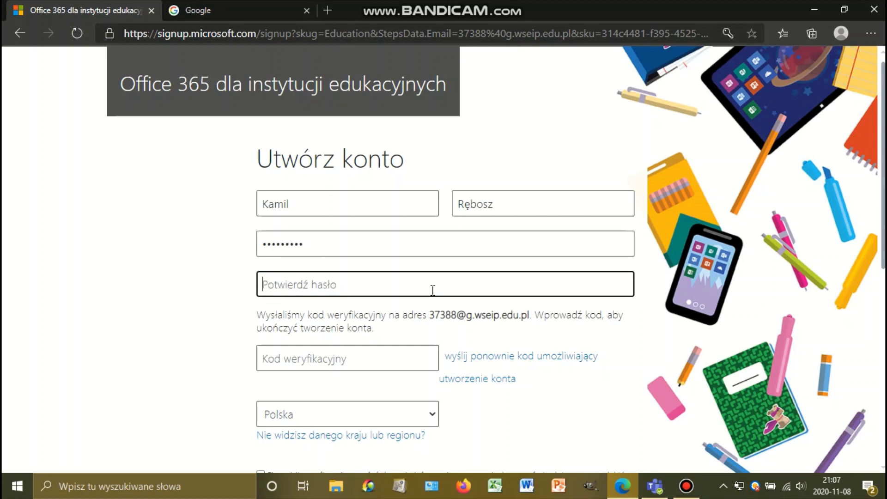
pyautogui.write('****')
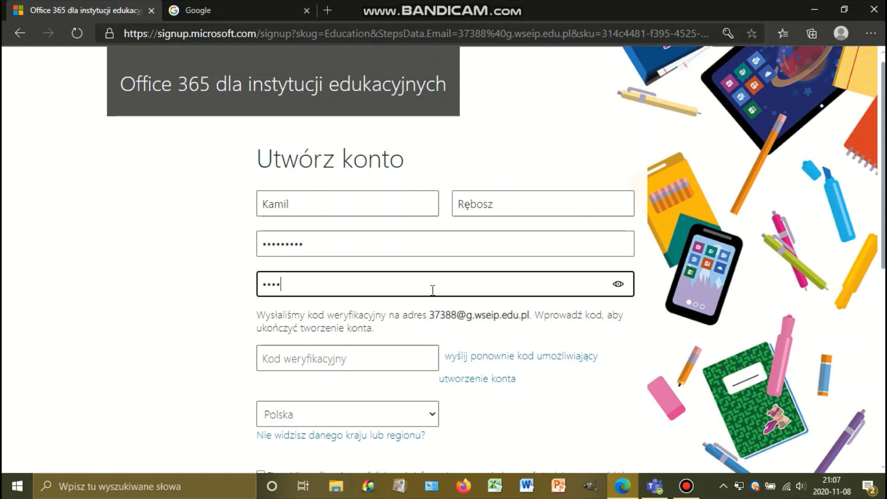
pyautogui.write('*****')
pyautogui.click(189, 303)
# Check the notice that a verification code was sent to the university e-mail, then switch to the Google tab.
pyautogui.scroll(-2, 192, 297)
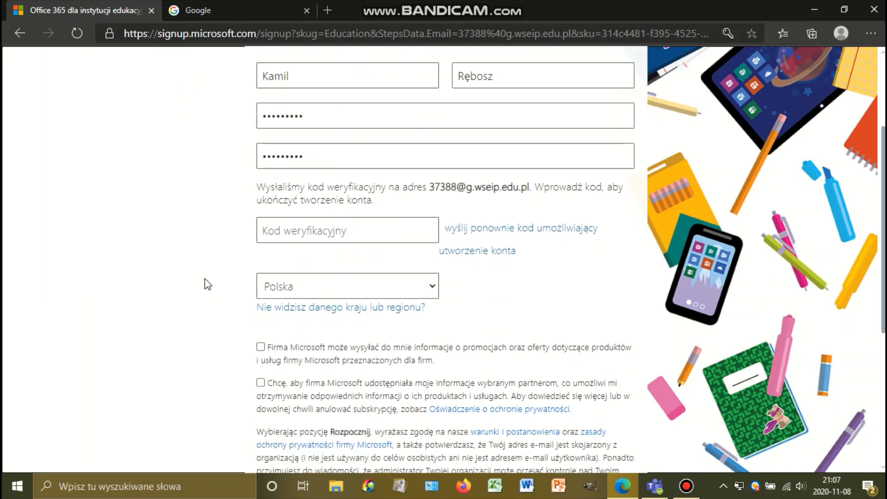
pyautogui.moveTo(258, 188); pyautogui.dragTo(484, 184)
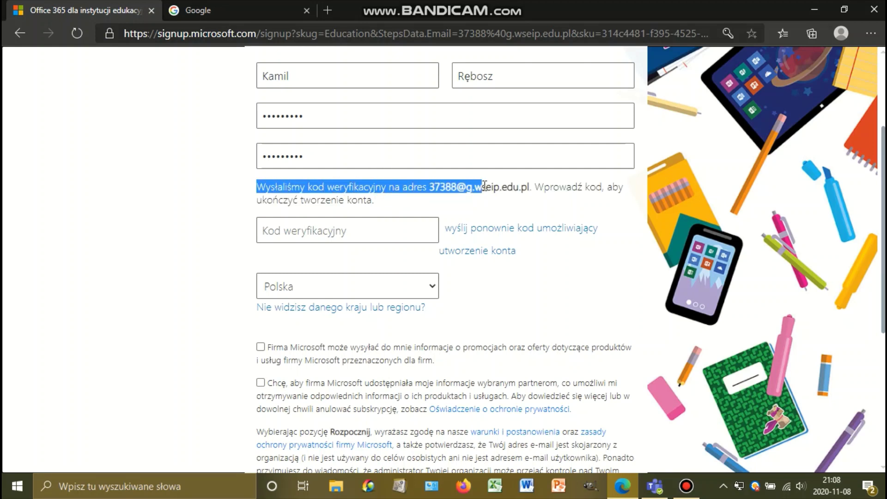
pyautogui.moveTo(487, 185); pyautogui.dragTo(531, 185)
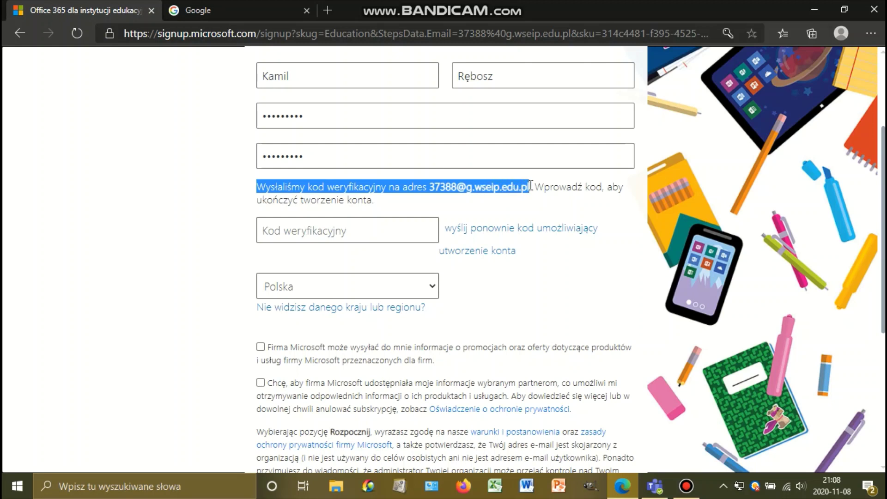
pyautogui.click(250, 189)
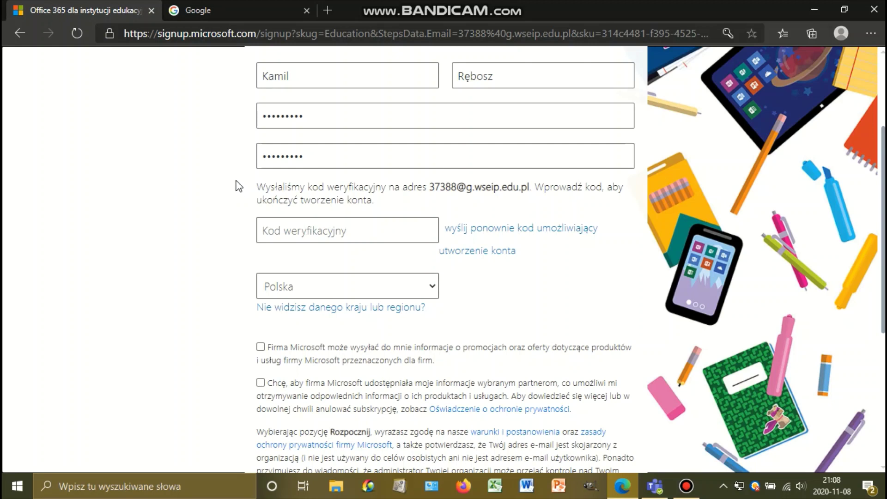
pyautogui.click(246, 9)
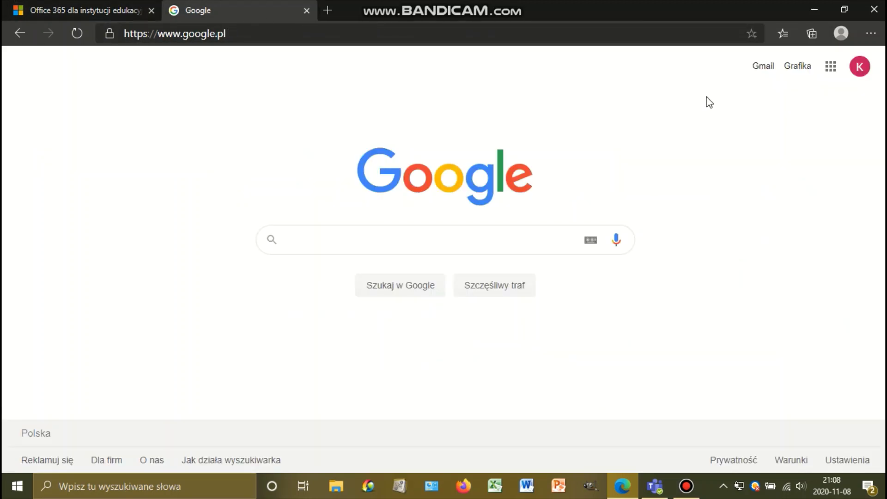
# Open the Office 365 verification e-mail in Gmail, dismissing the Meet and add-on popups.
pyautogui.click(762, 68)
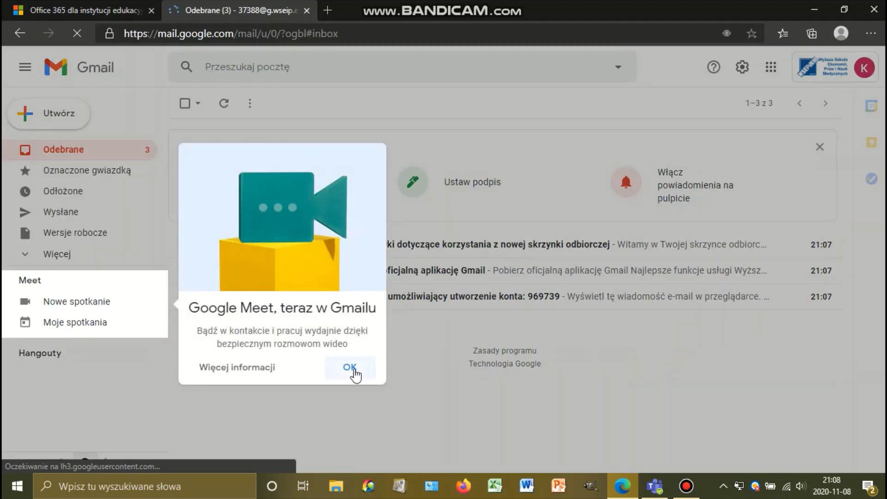
pyautogui.click(352, 369)
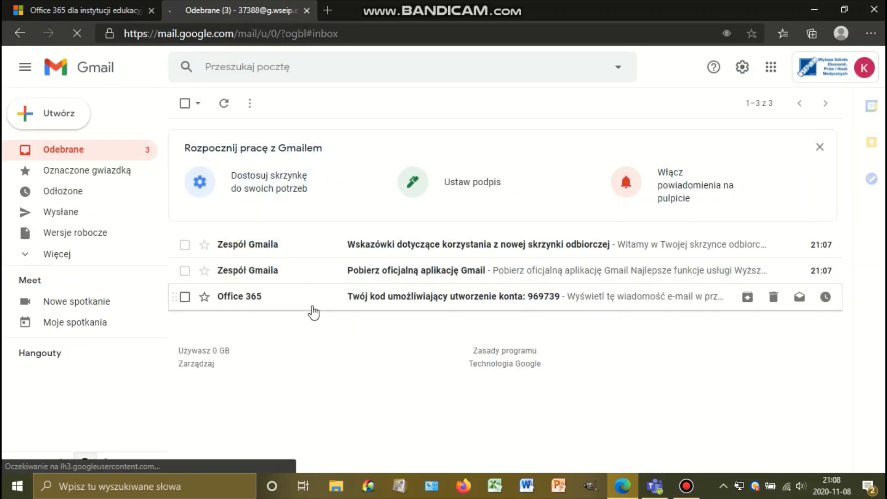
pyautogui.click(431, 303)
pyautogui.click(828, 357)
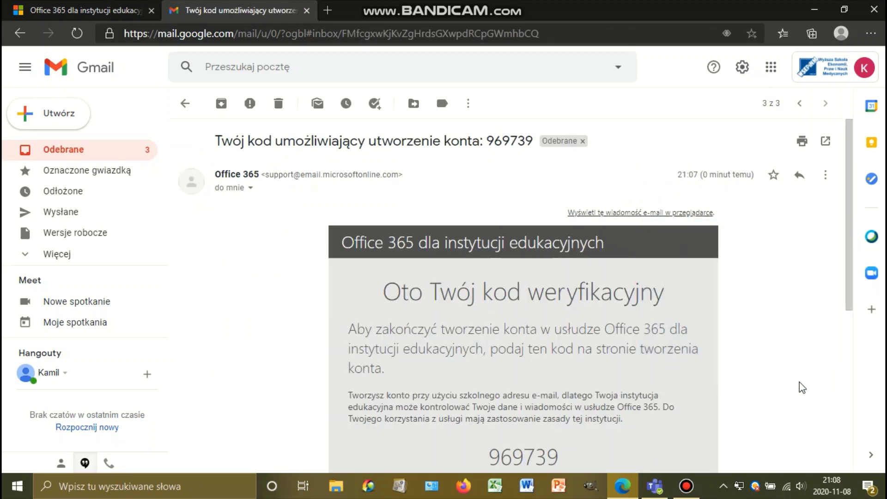
# Copy the six-digit verification code from the e-mail with Kopiuj.
pyautogui.scroll(-2, 619, 294)
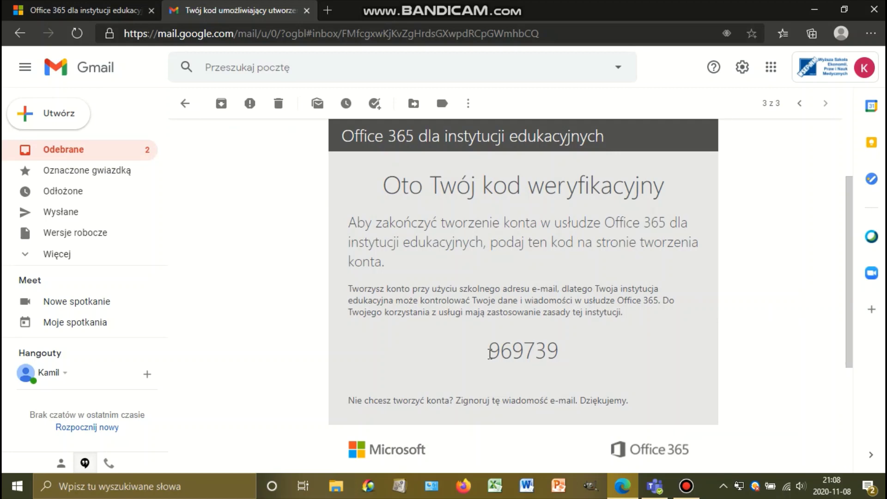
pyautogui.moveTo(489, 354); pyautogui.dragTo(557, 353)
pyautogui.rightClick(542, 352)
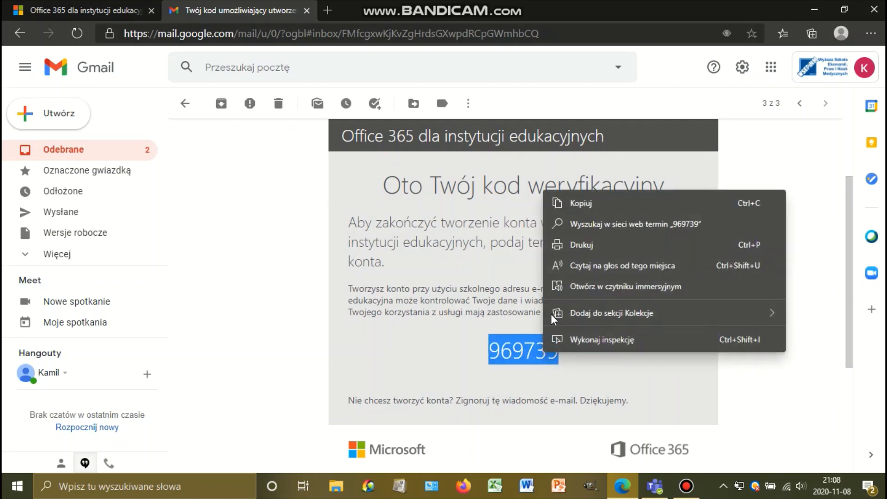
pyautogui.click(591, 207)
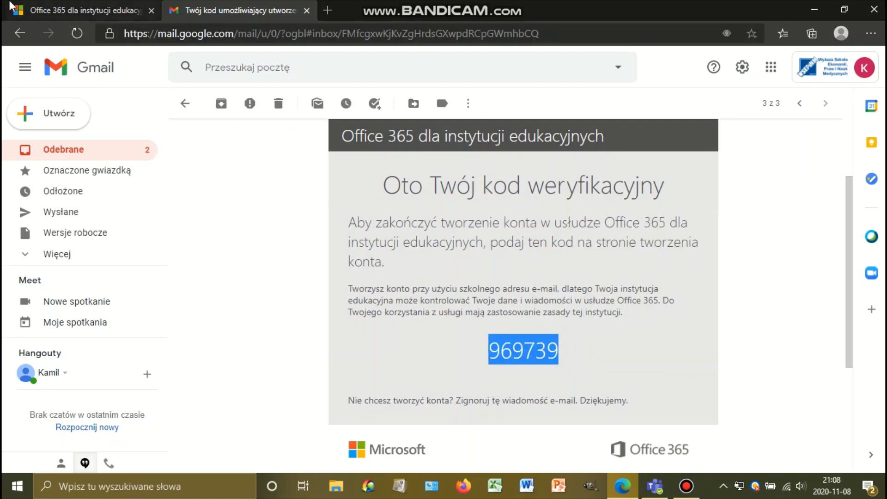
pyautogui.click(78, 10)
# Paste the copied code into the Kod weryfikacyjny field with Wklej.
pyautogui.click(364, 233)
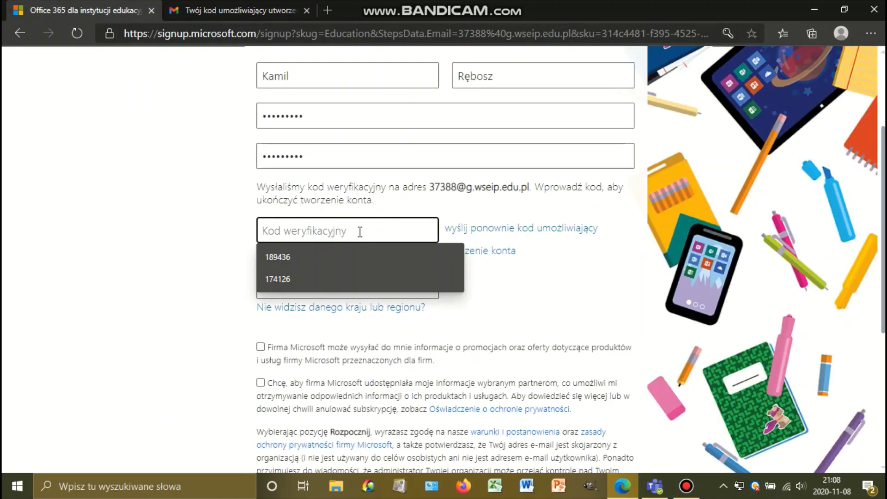
pyautogui.rightClick(361, 233)
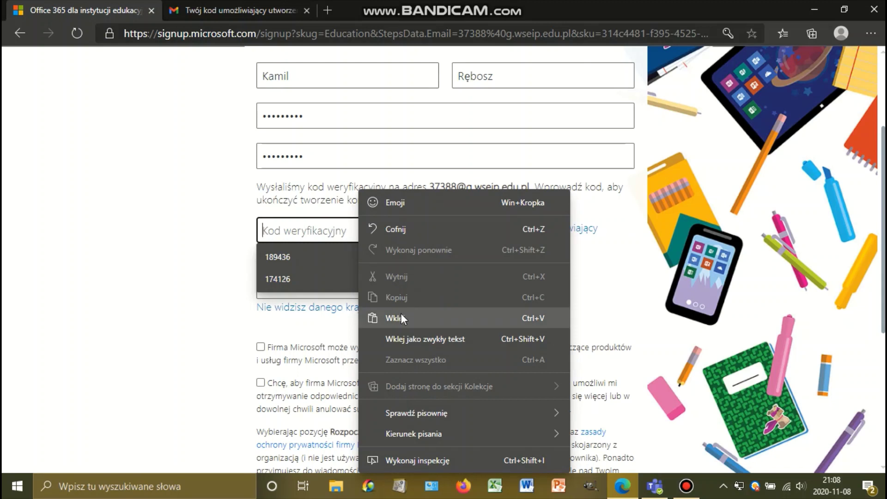
pyautogui.click(401, 317)
pyautogui.click(236, 245)
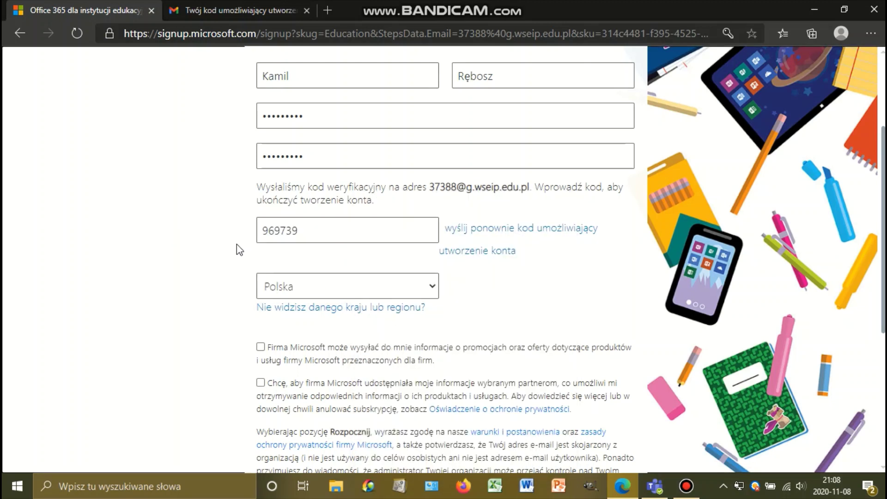